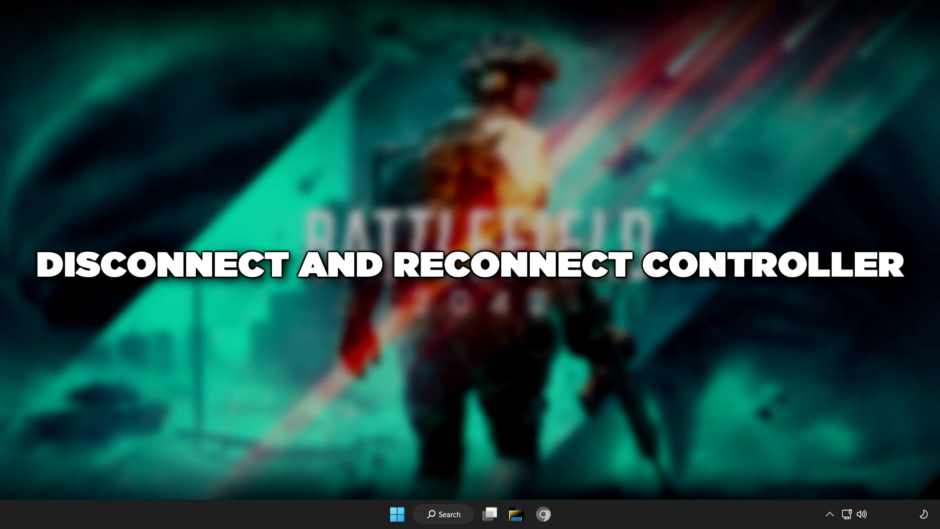
Step: Open the computer's power options
left_click(397, 515)
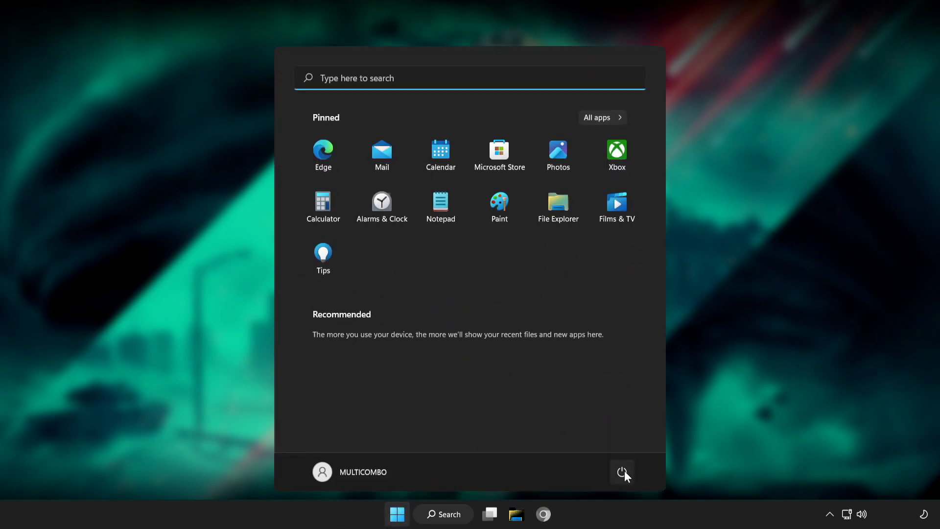
left_click(622, 472)
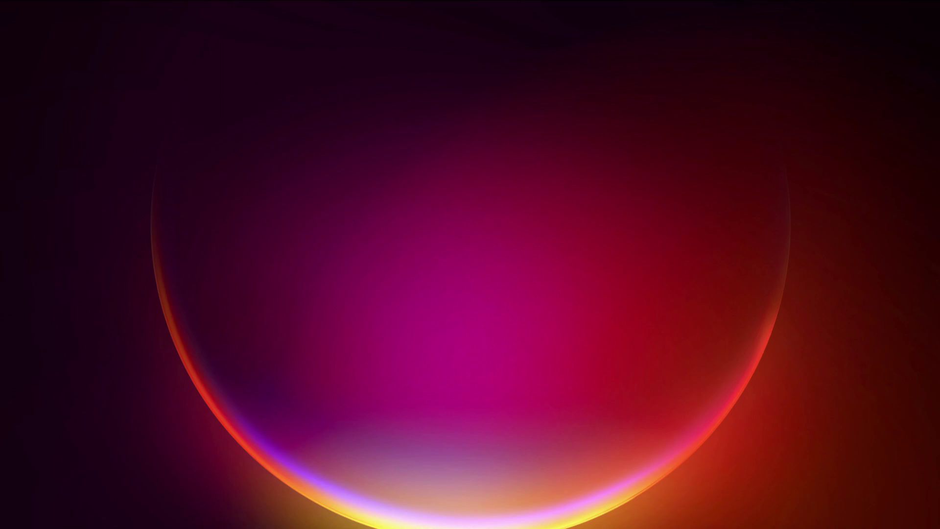
Step: Switch to Steam, add YOUR PROBLEMATIC GAME to the library as a non-Steam game, and open its library page
left_click(563, 528)
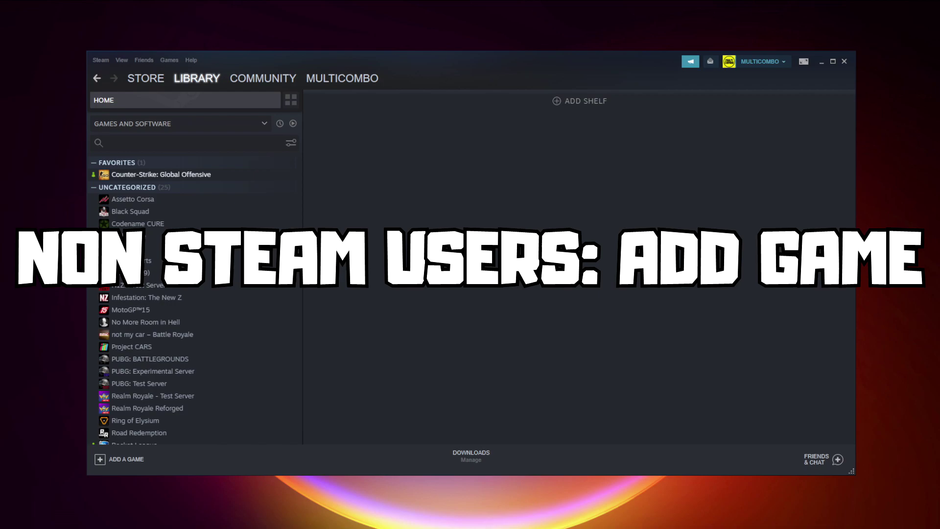
left_click(124, 461)
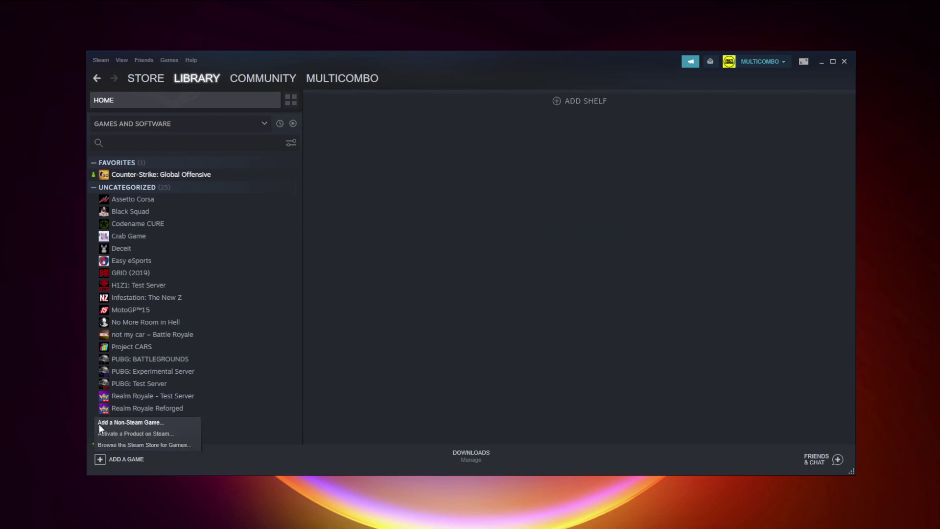
left_click(127, 424)
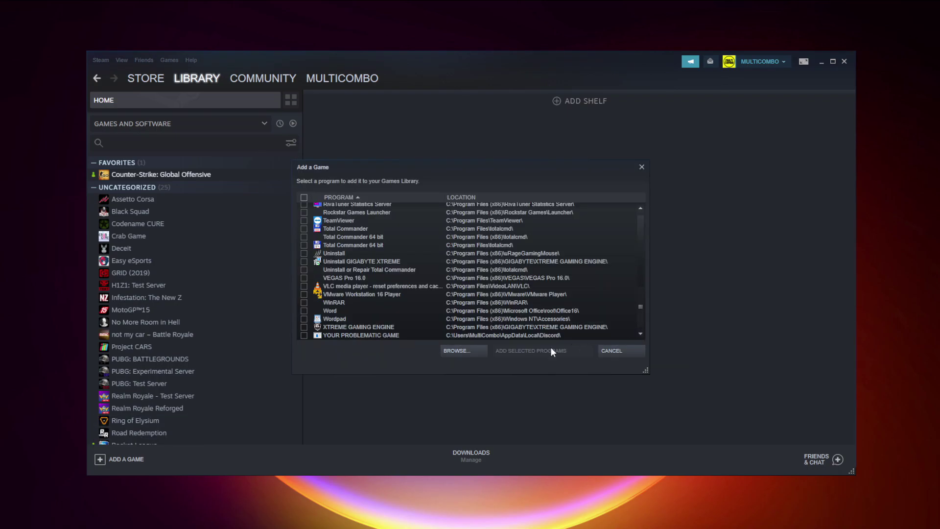
left_click(349, 335)
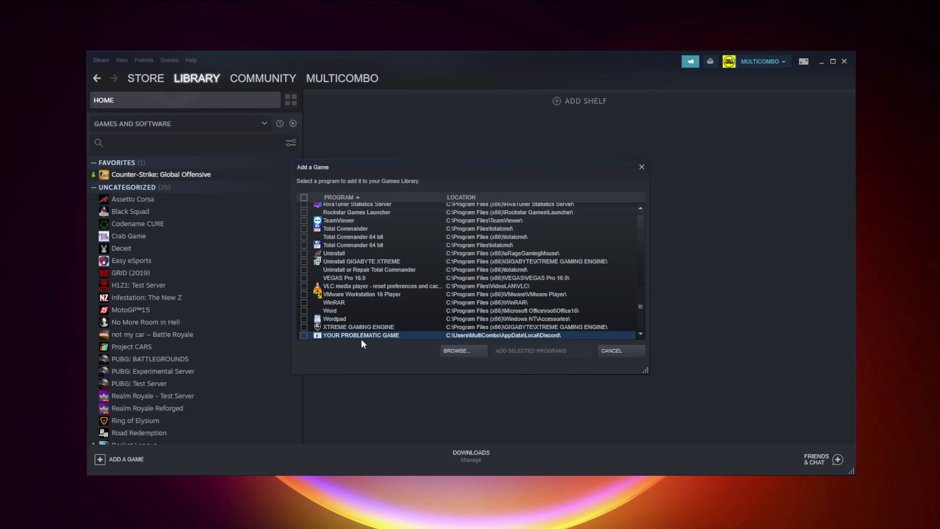
left_click(304, 335)
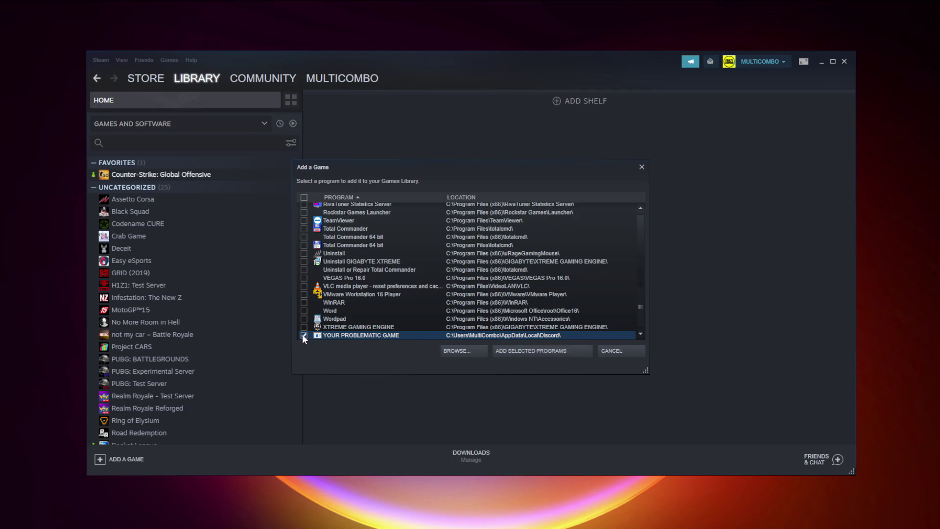
left_click(548, 351)
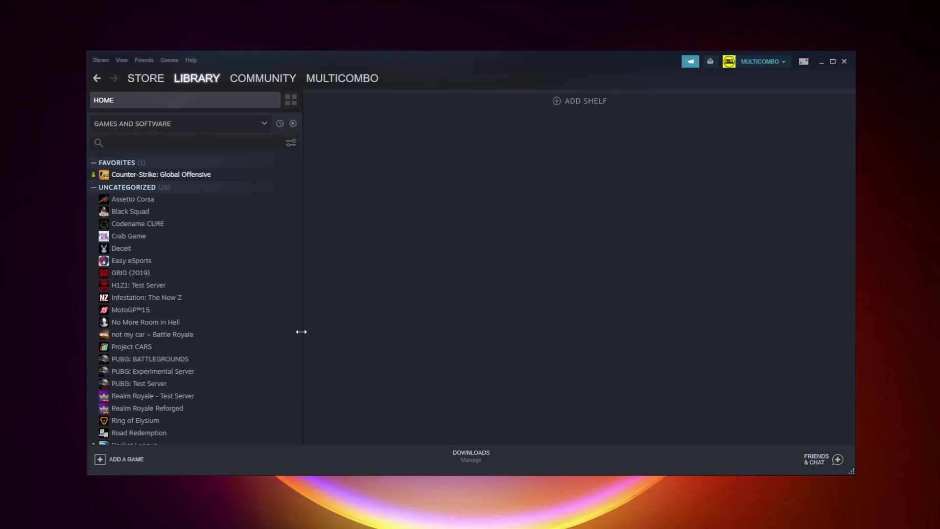
scroll(272, 314, "down", 2)
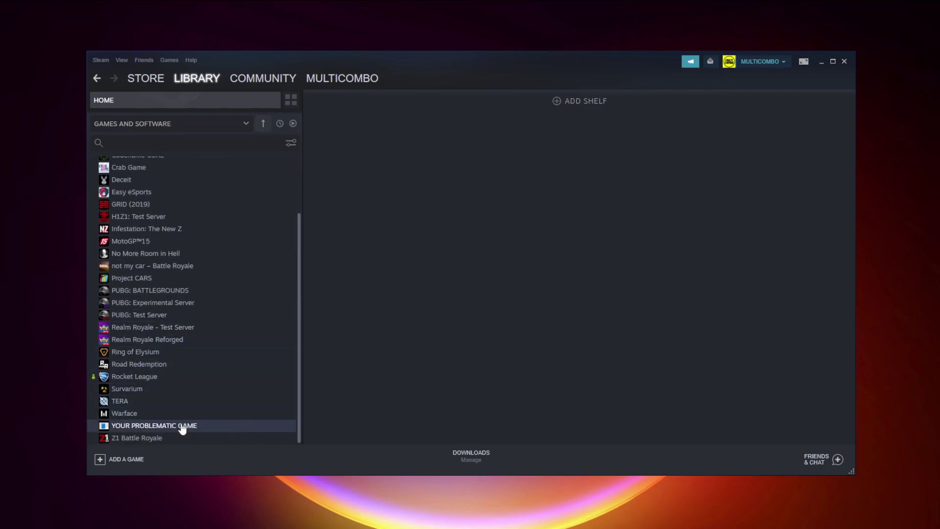
left_click(182, 427)
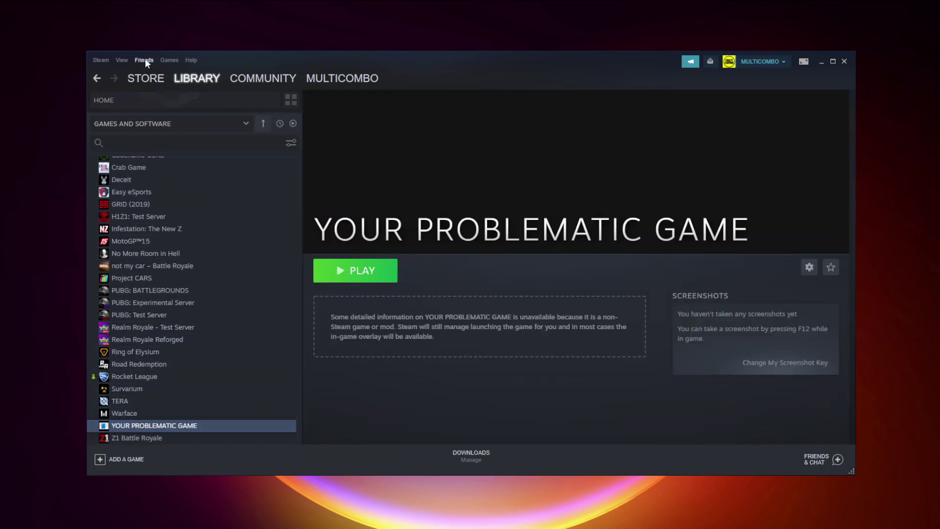
Step: Enable Xbox Configuration Support in Steam's general controller settings
left_click(100, 60)
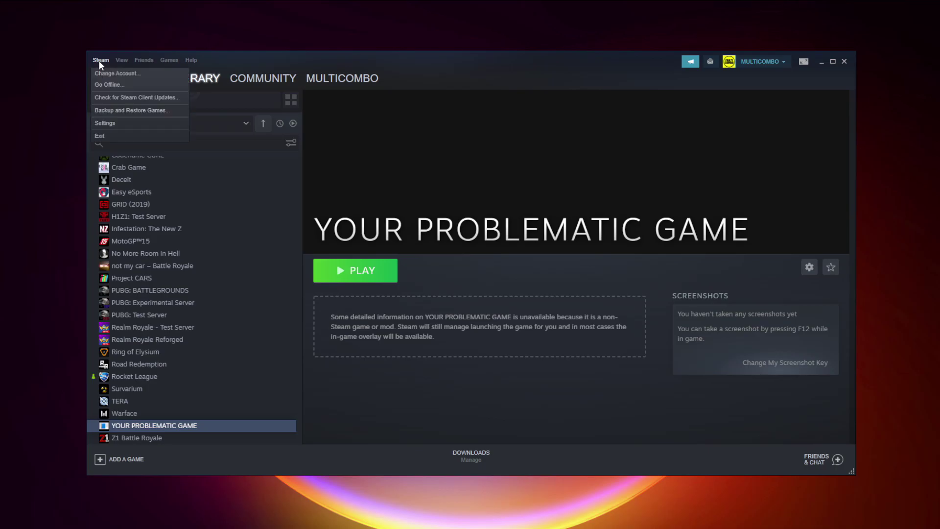
left_click(119, 123)
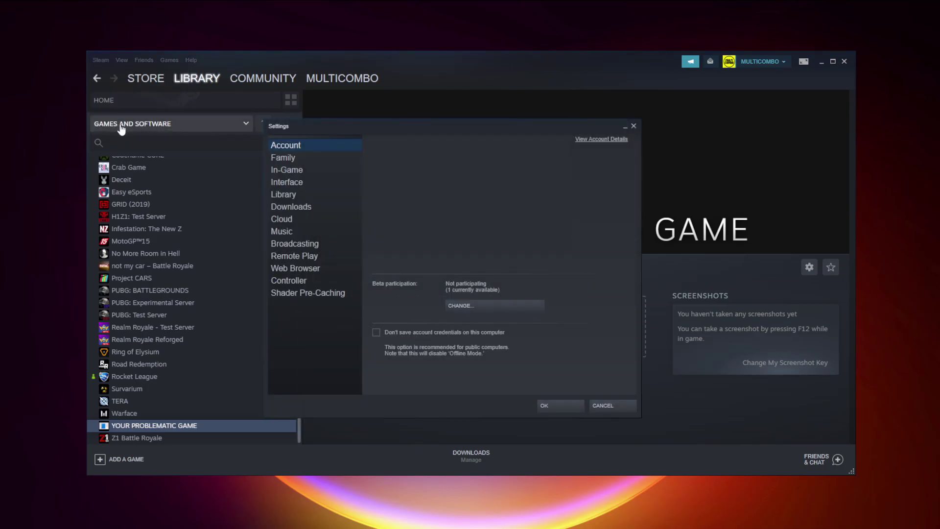
left_click(309, 280)
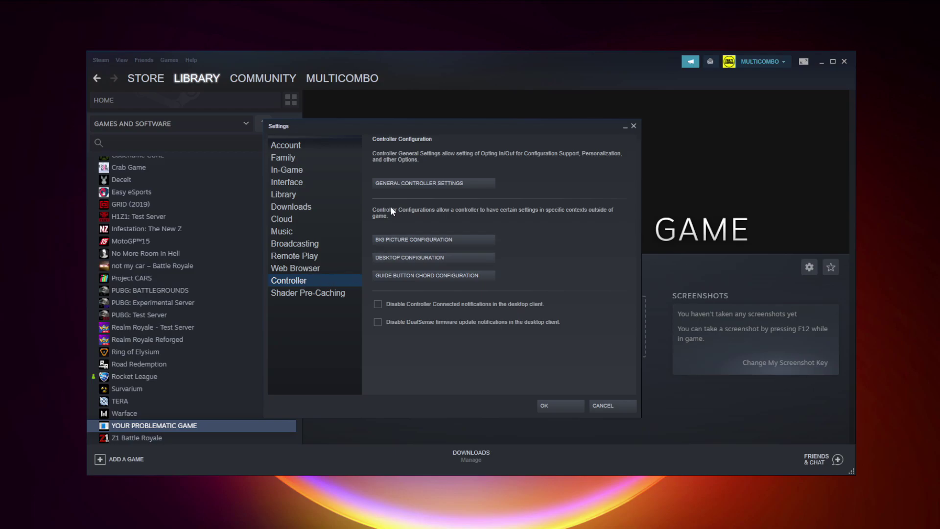
left_click(433, 186)
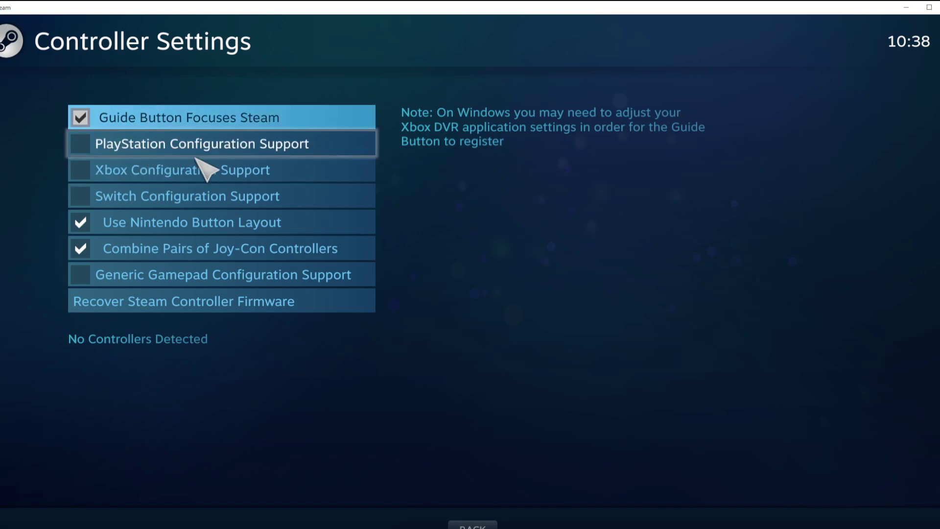
left_click(86, 169)
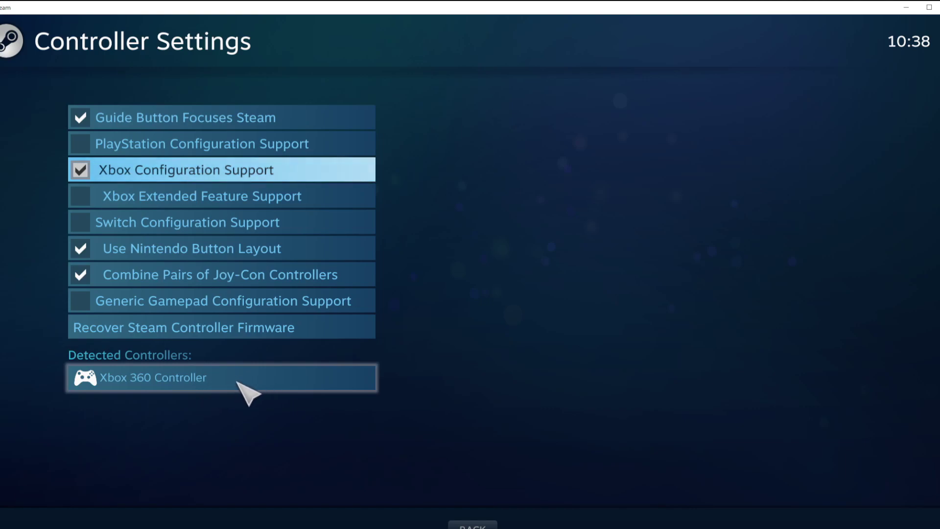
Step: Open the calibration of the detected Xbox 360 Controller, accept its stick deadzones, and confirm the Steam settings
left_click(261, 382)
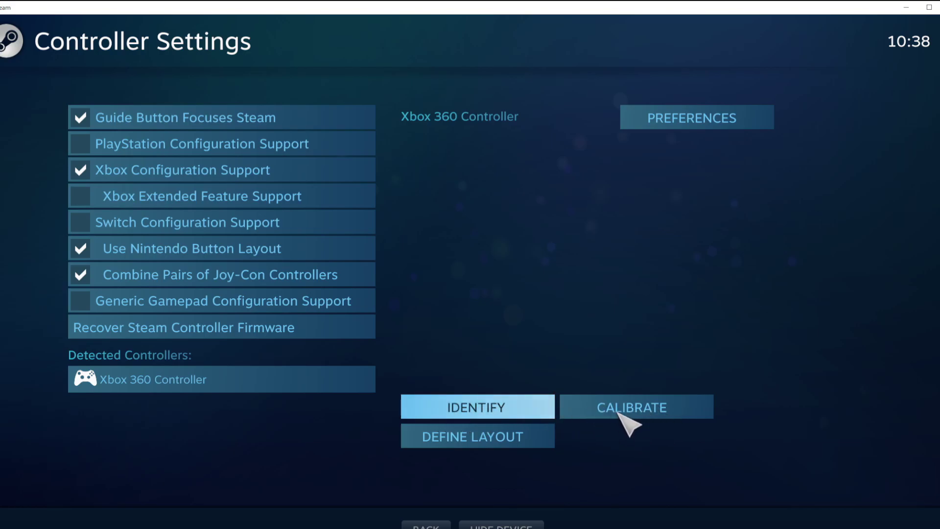
left_click(638, 412)
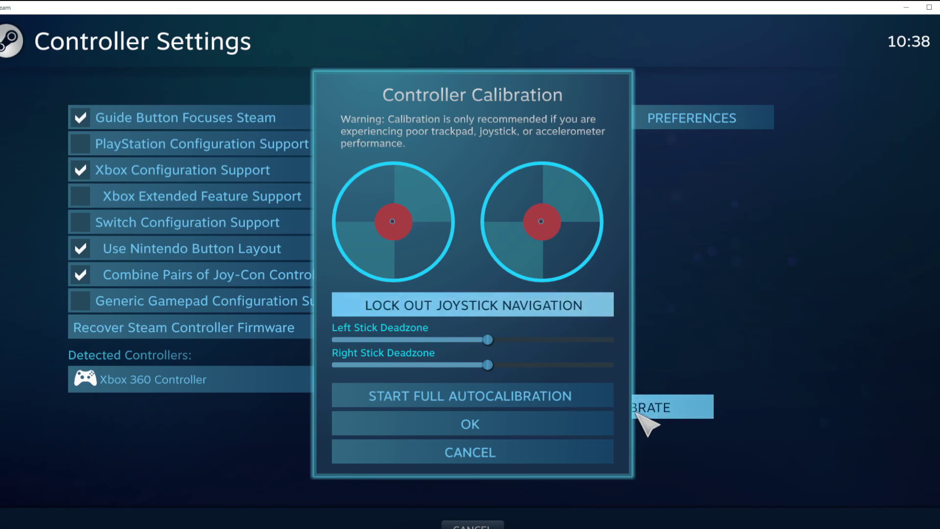
left_click(536, 424)
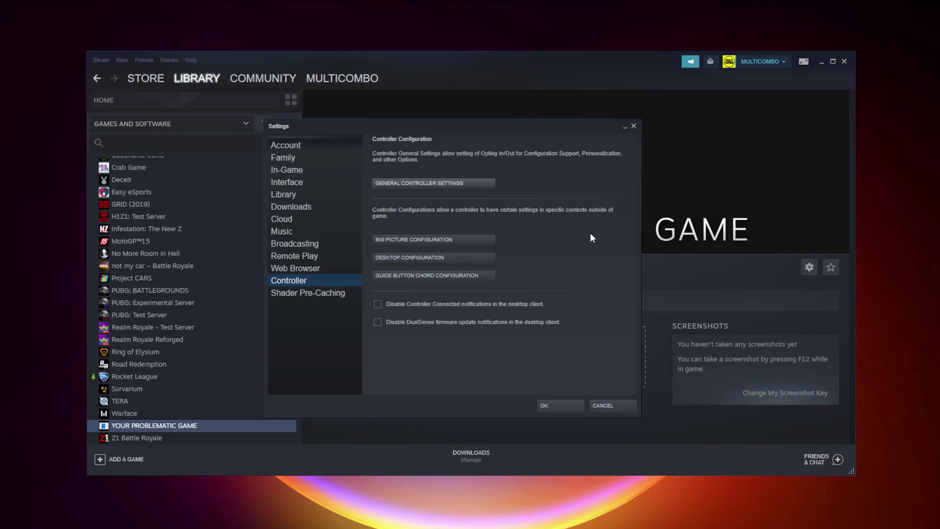
left_click(561, 405)
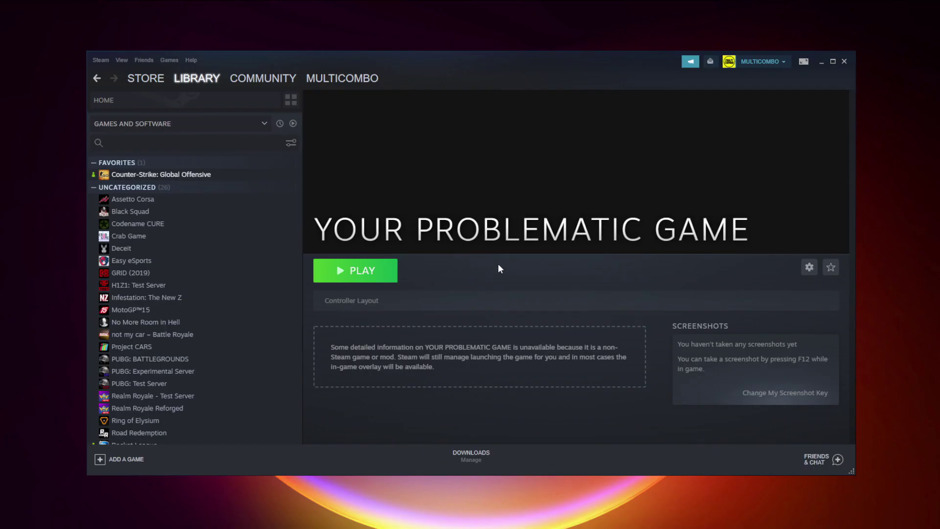
Step: Enter Big Picture mode and open the management options of the problematic game from the library
left_click(803, 62)
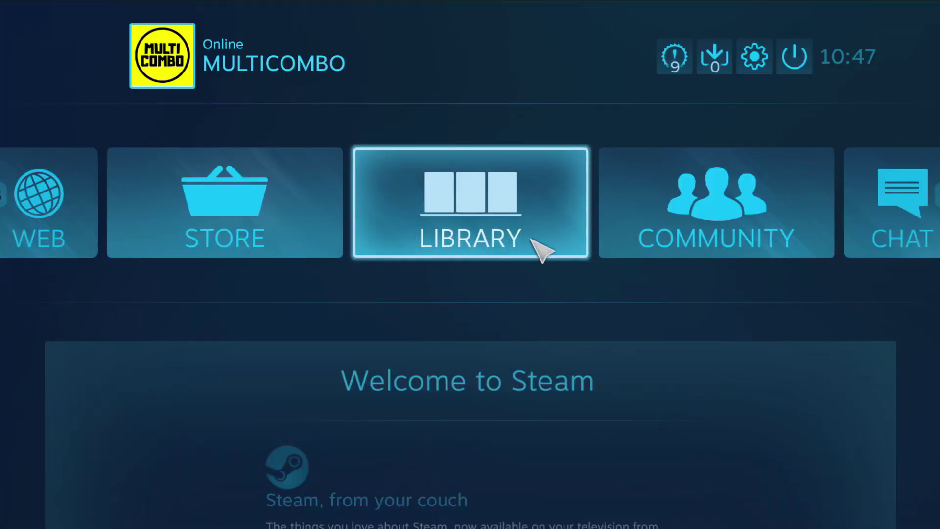
left_click(480, 243)
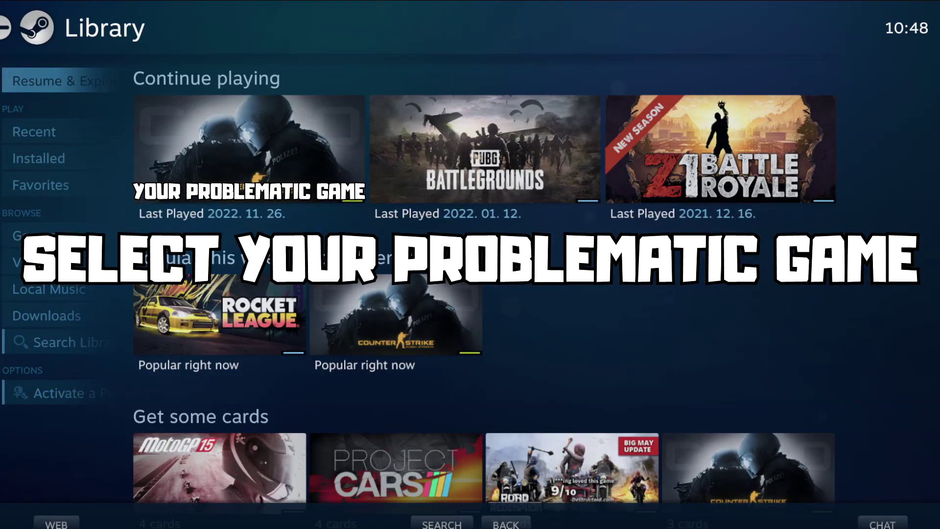
left_click(241, 201)
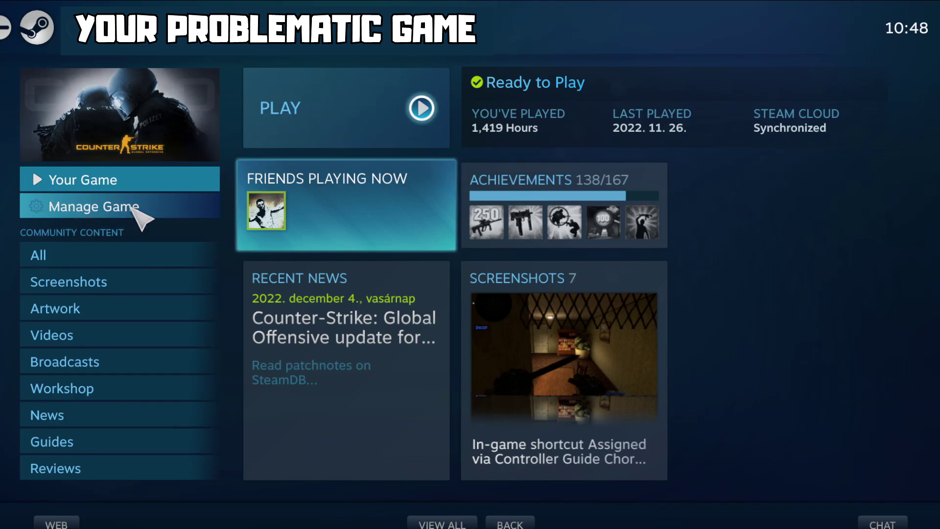
left_click(131, 206)
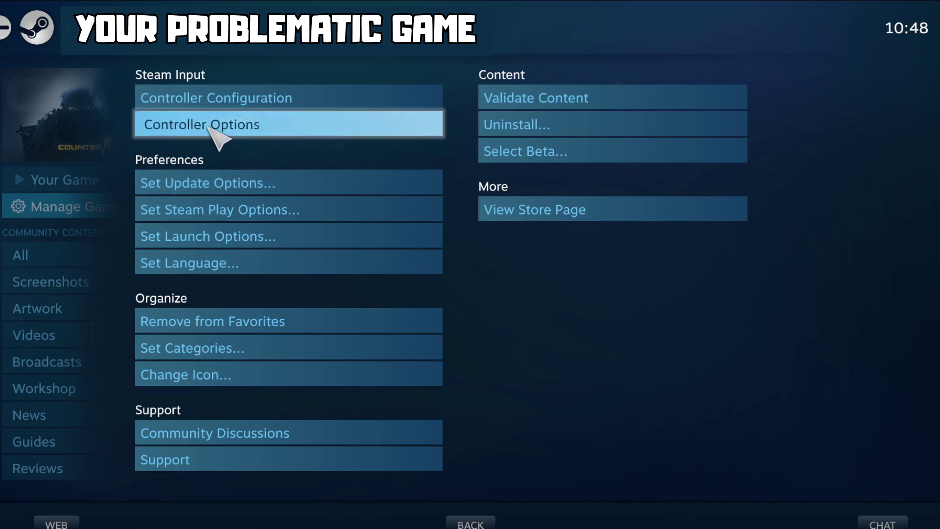
Step: Set the game's Steam Input Per-Game Setting to Forced Off in its controller options and return to the game's main page
left_click(267, 126)
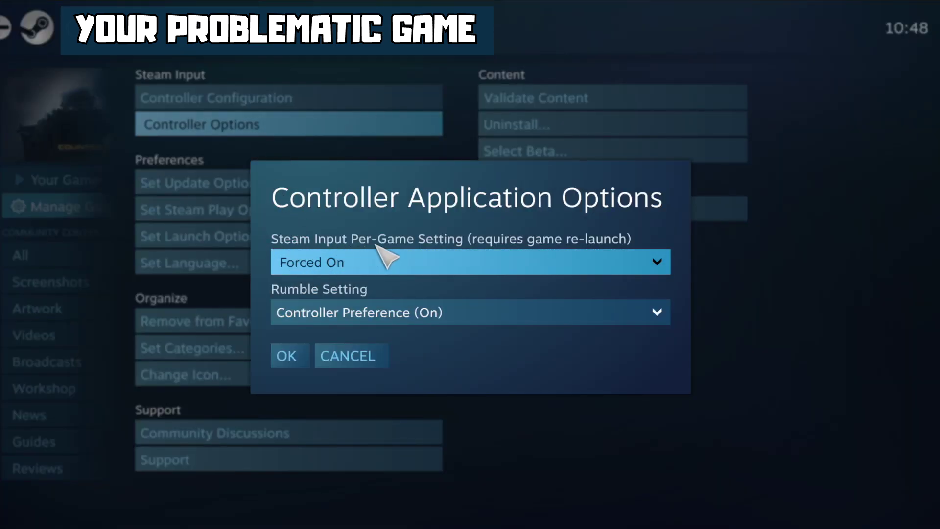
left_click(451, 269)
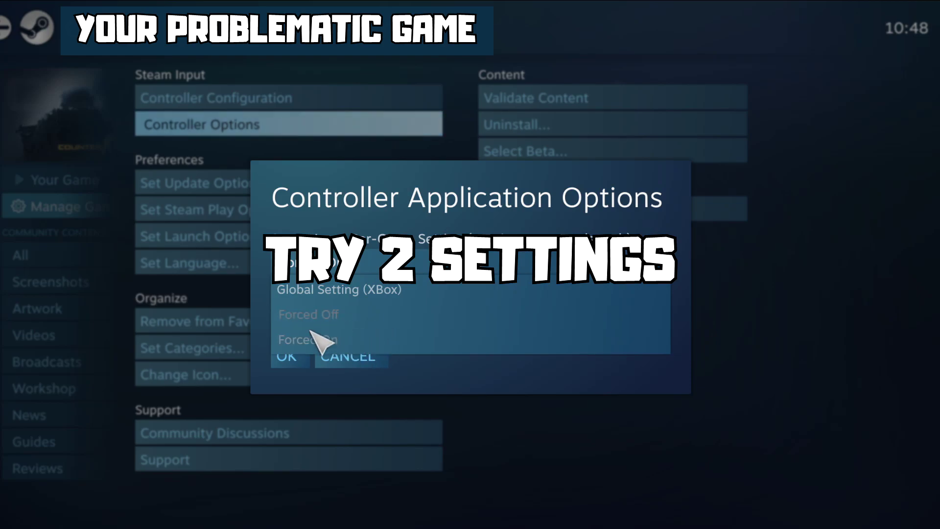
left_click(332, 316)
left_click(288, 357)
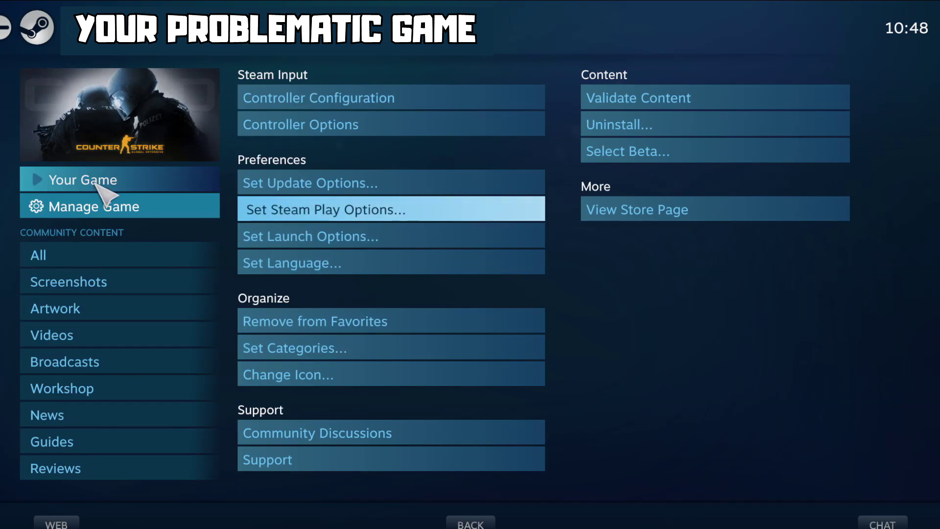
left_click(96, 182)
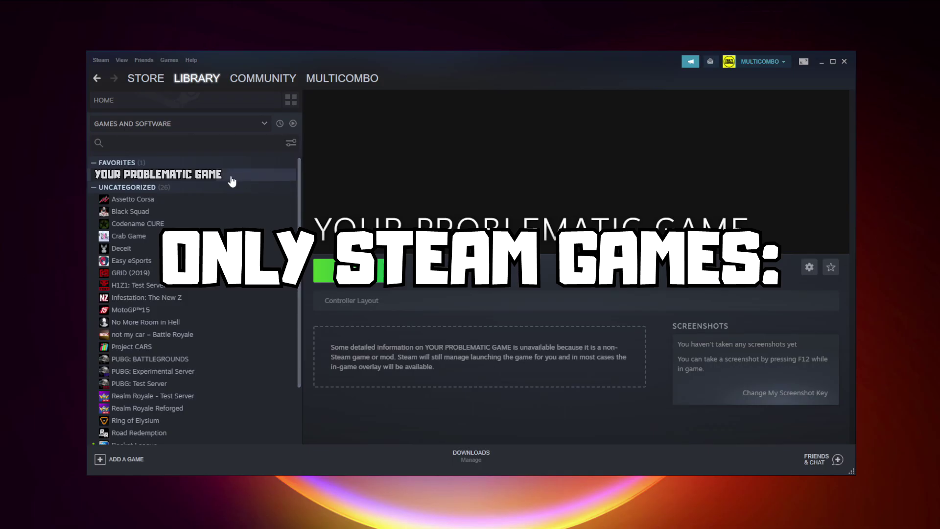
Step: Set the controller override in the favorite game's properties to Disable Steam Input
right_click(229, 176)
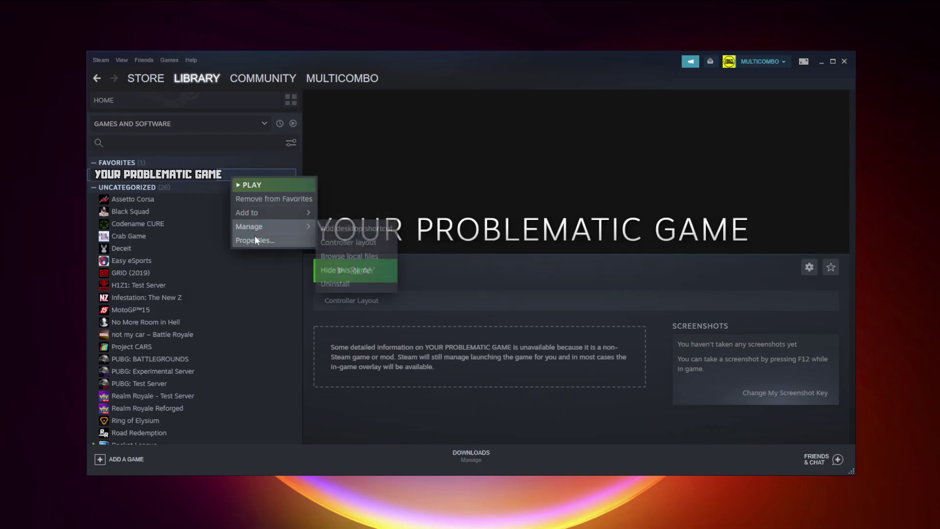
left_click(274, 239)
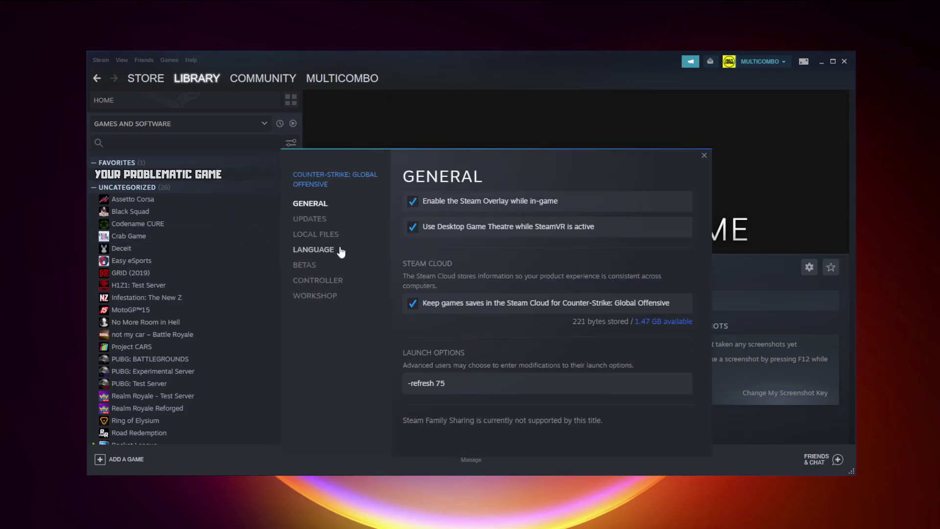
left_click(323, 281)
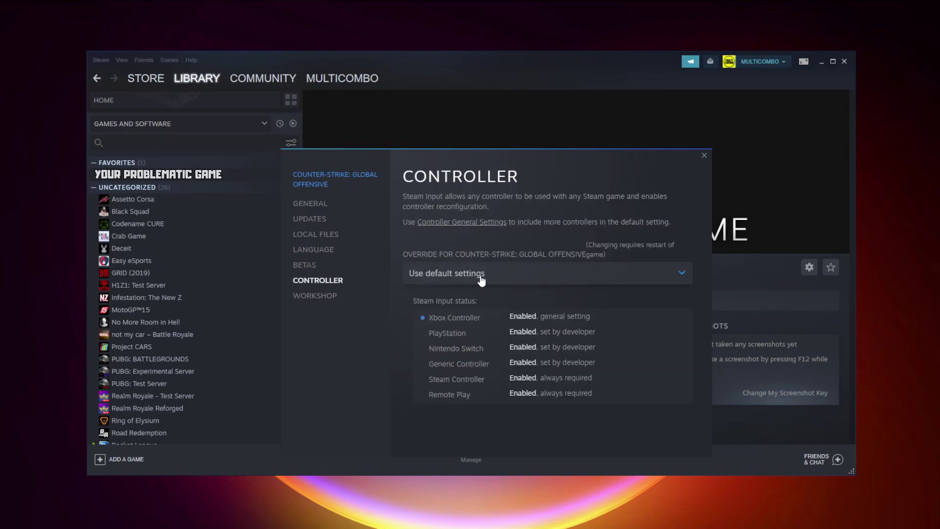
left_click(482, 279)
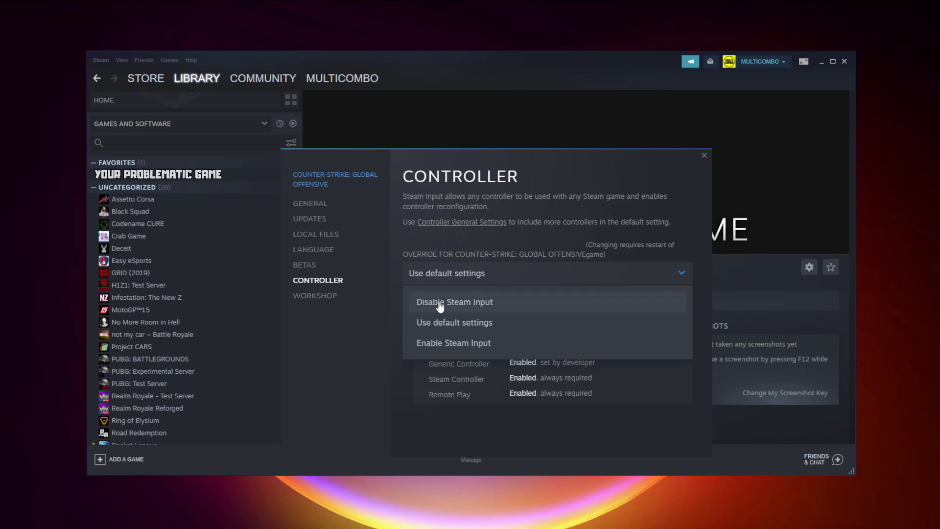
left_click(475, 303)
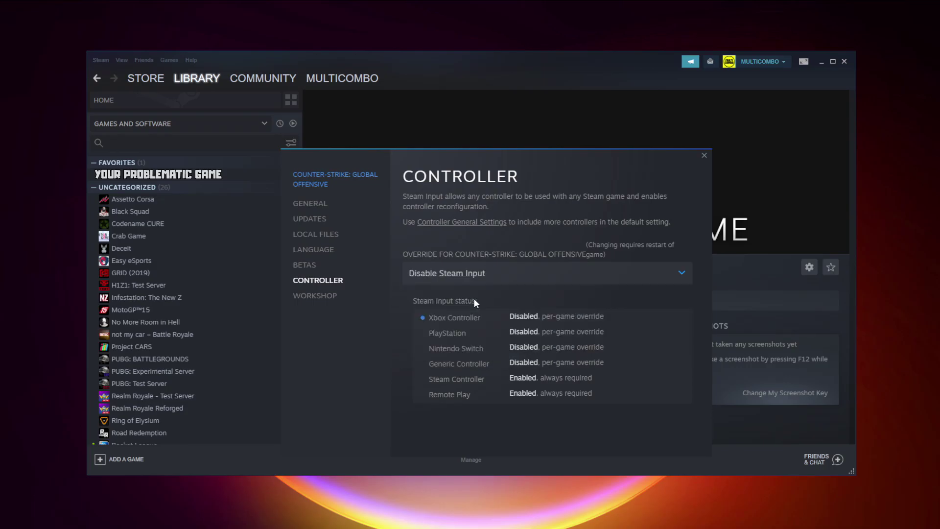
left_click(704, 156)
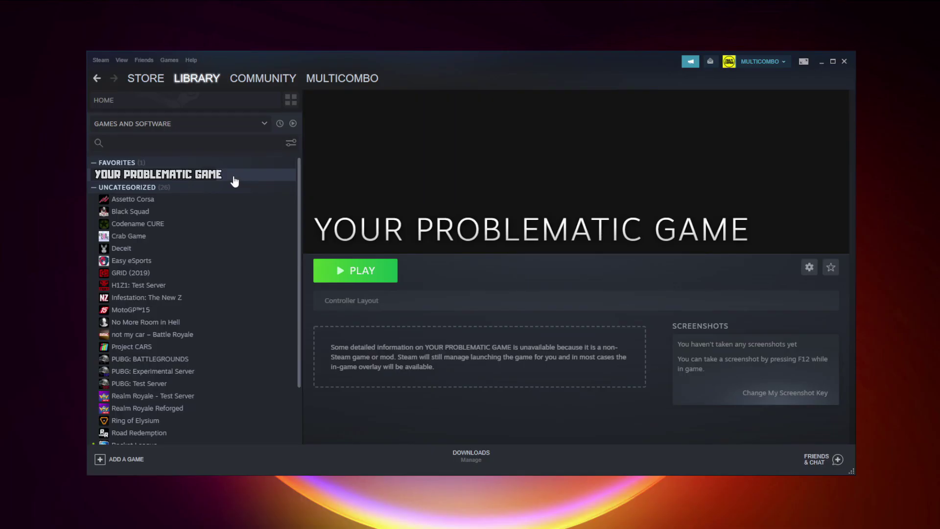
Step: Set the controller override in the favorite game's properties to Enable Steam Input
right_click(234, 176)
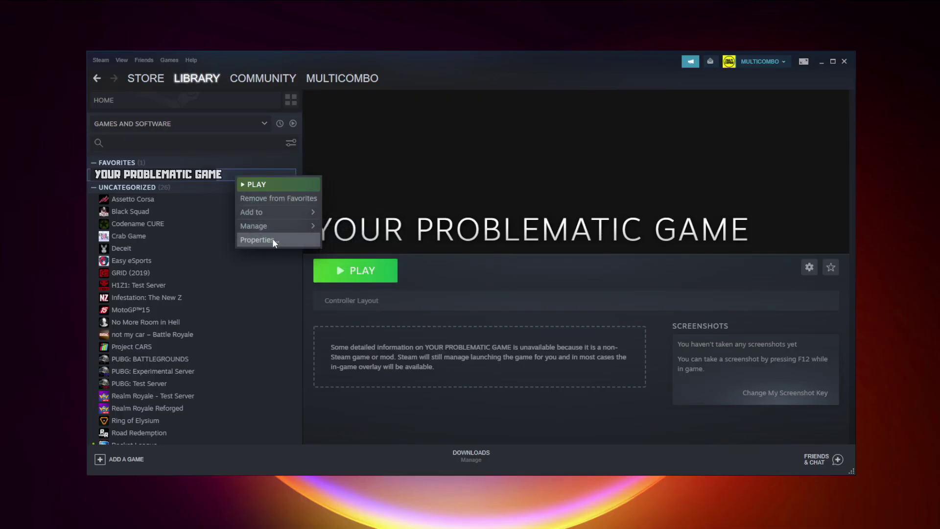
left_click(272, 240)
left_click(323, 285)
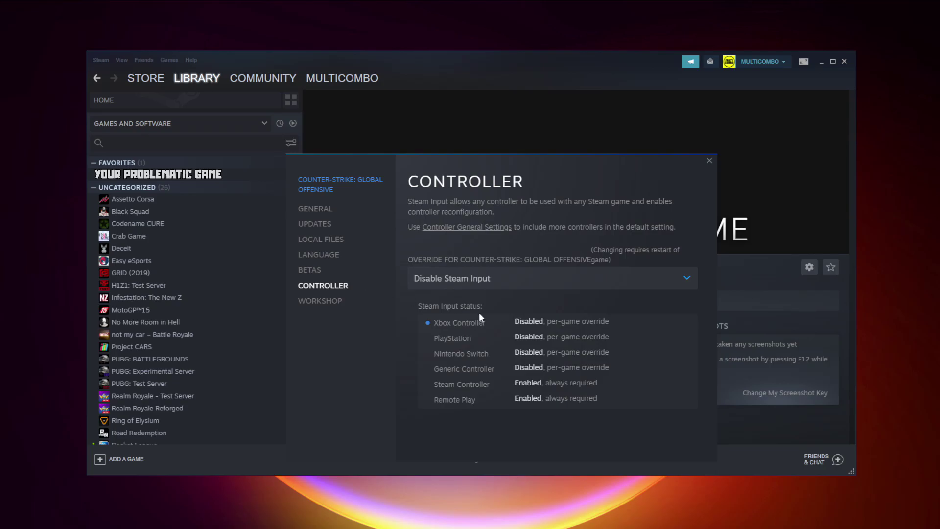
left_click(476, 280)
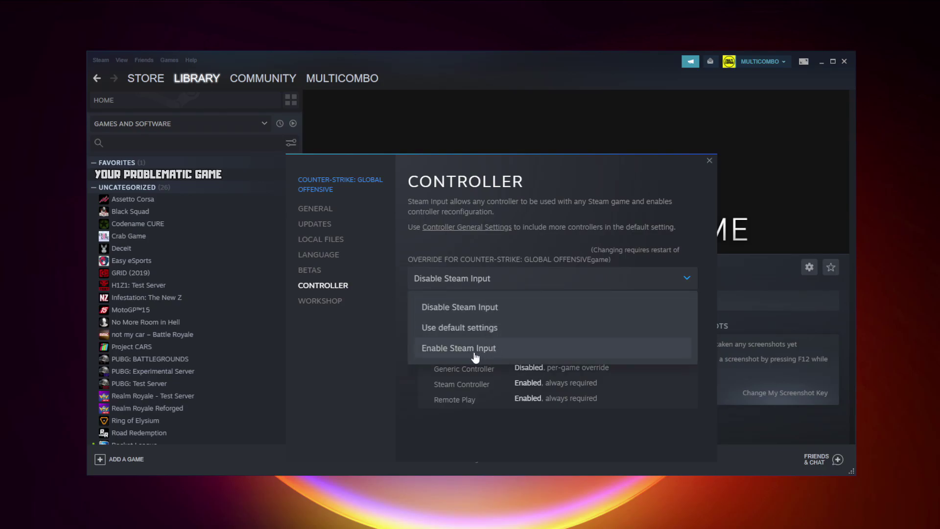
left_click(520, 352)
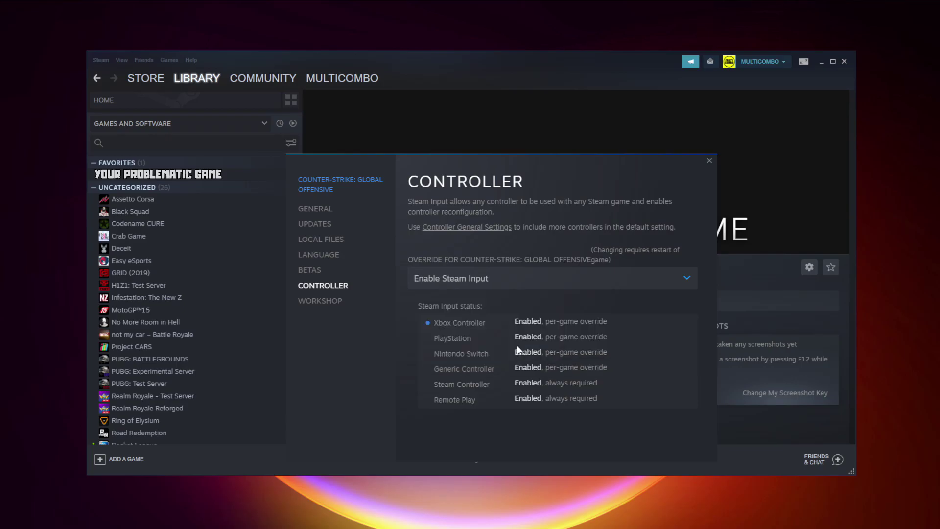
left_click(709, 160)
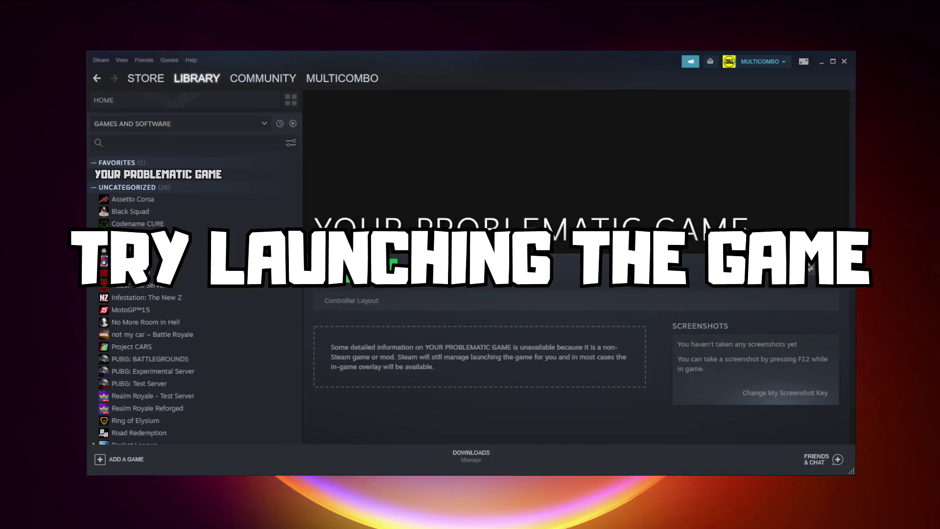